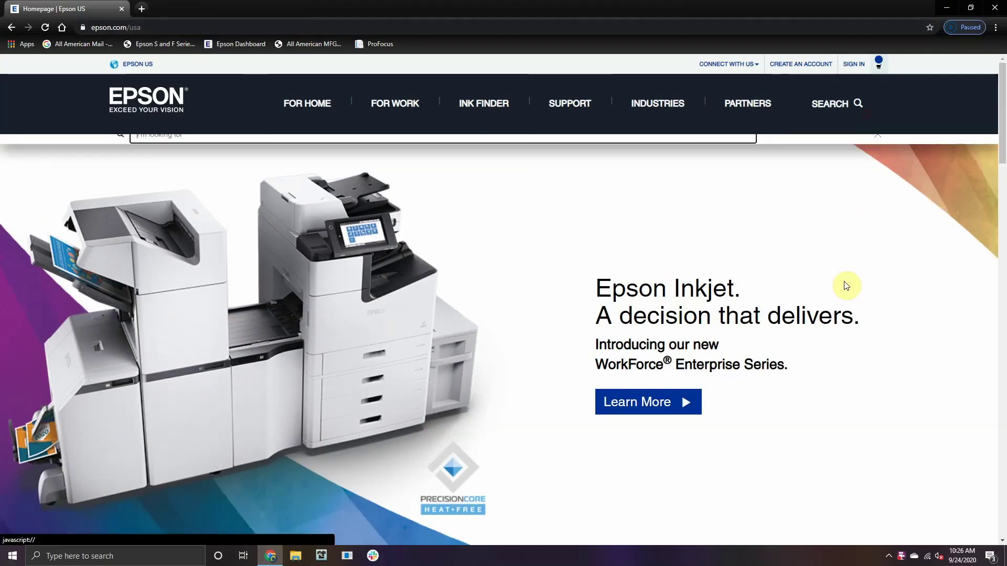
# Step: Search Epson.com for f2100 and open the SureColor F2100 support page
pyautogui.write('f2100')
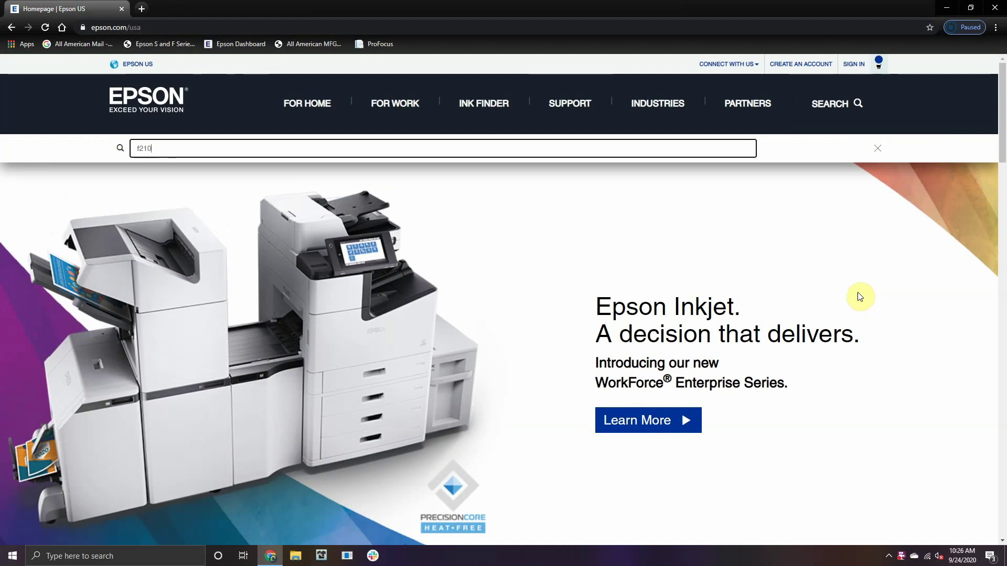
pyautogui.press('Return')
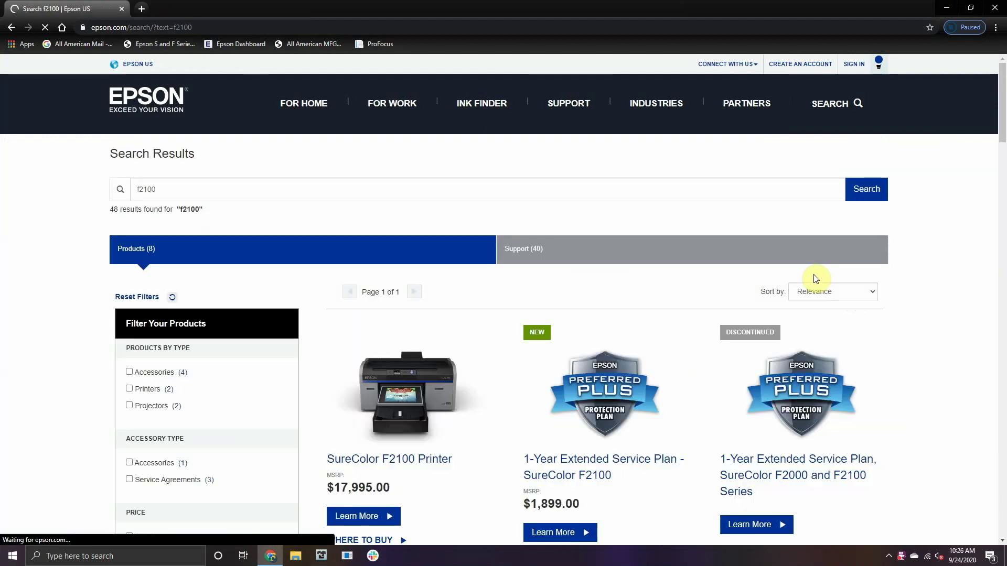
pyautogui.scroll(-3, 394, 420)
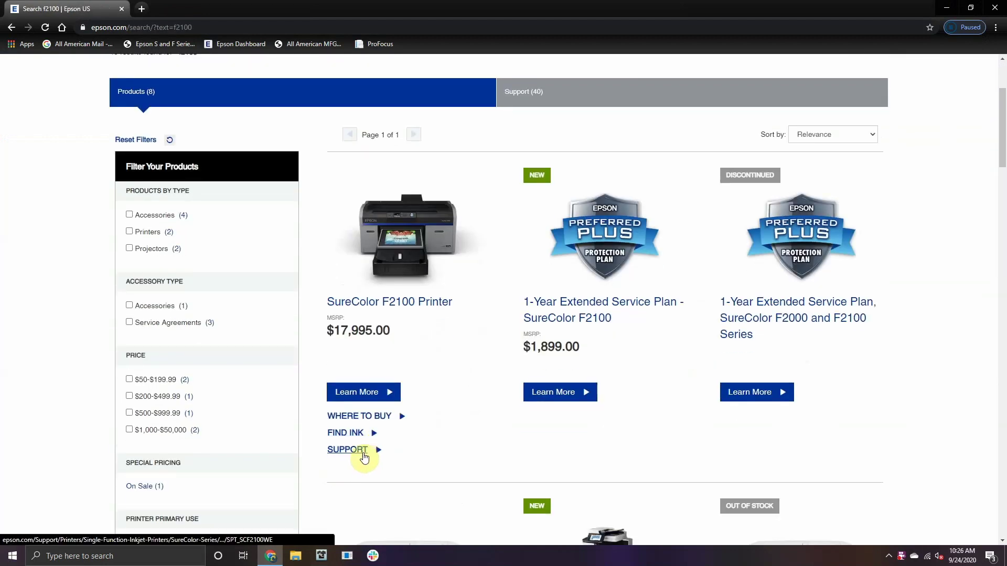
pyautogui.click(360, 455)
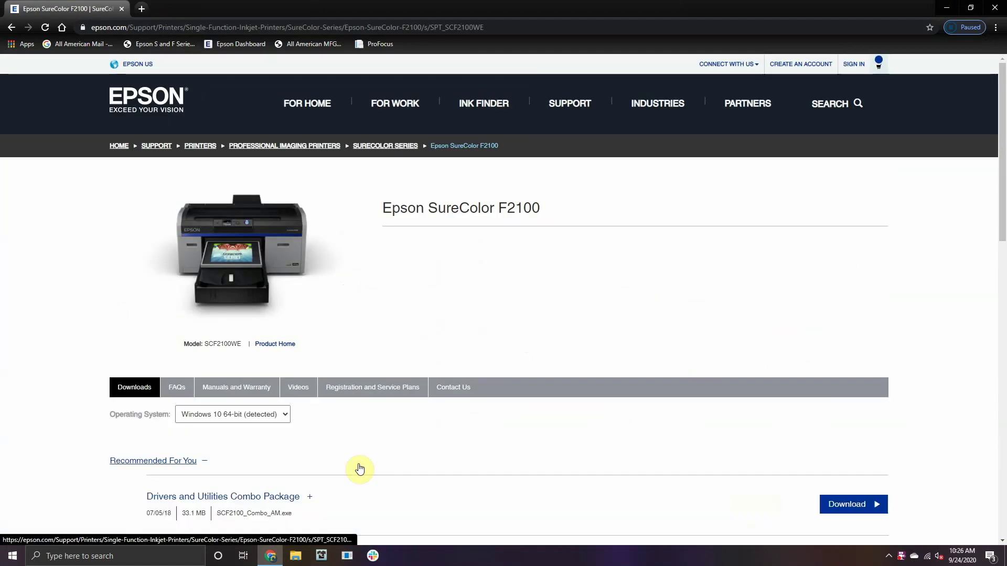
# Step: Download EpsonNet Config Utility v4.9.5 (ENCU_4.9.5.exe) to Downloads and launch the installer
pyautogui.scroll(-4, 405, 362)
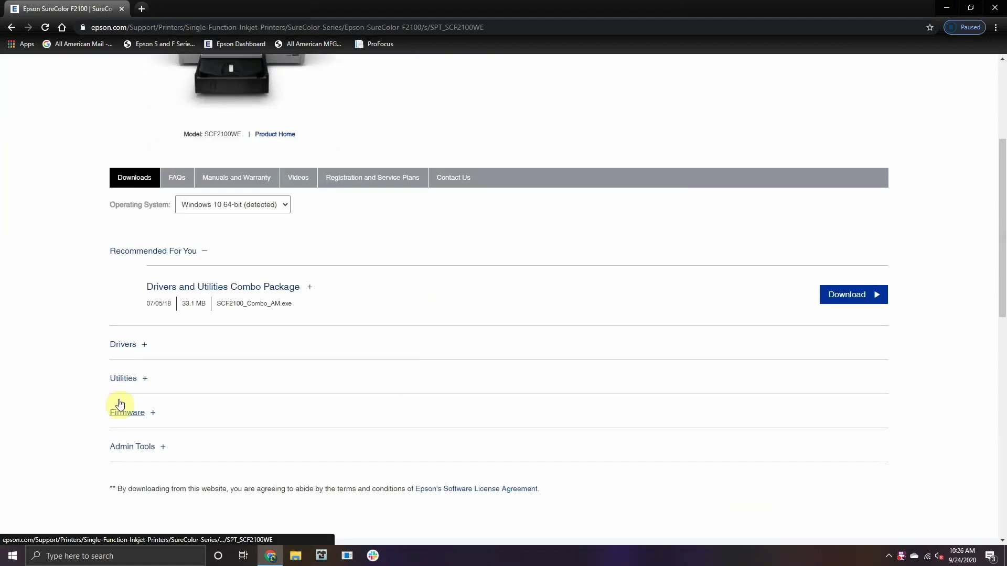
pyautogui.click(130, 384)
pyautogui.scroll(-3, 225, 386)
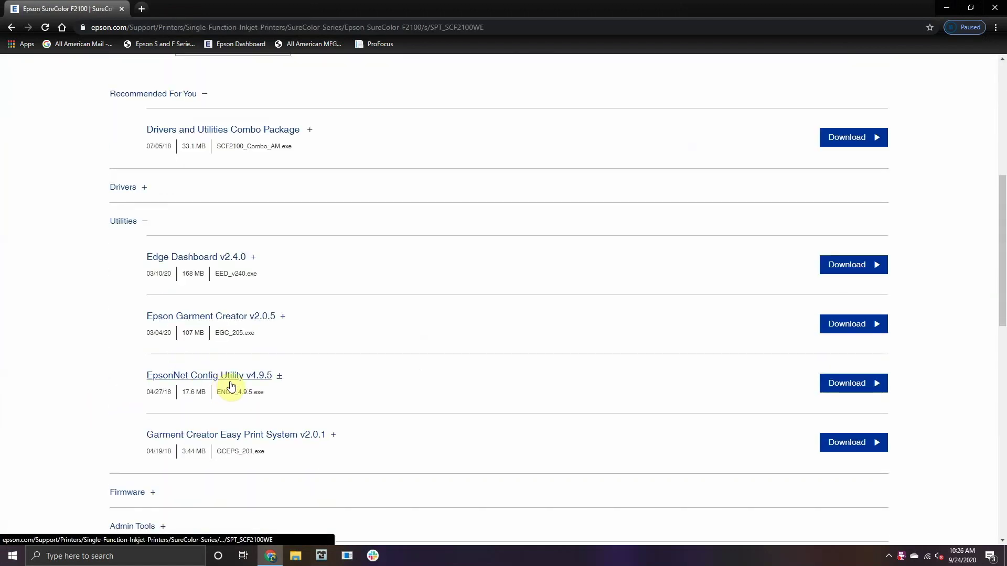
pyautogui.click(844, 388)
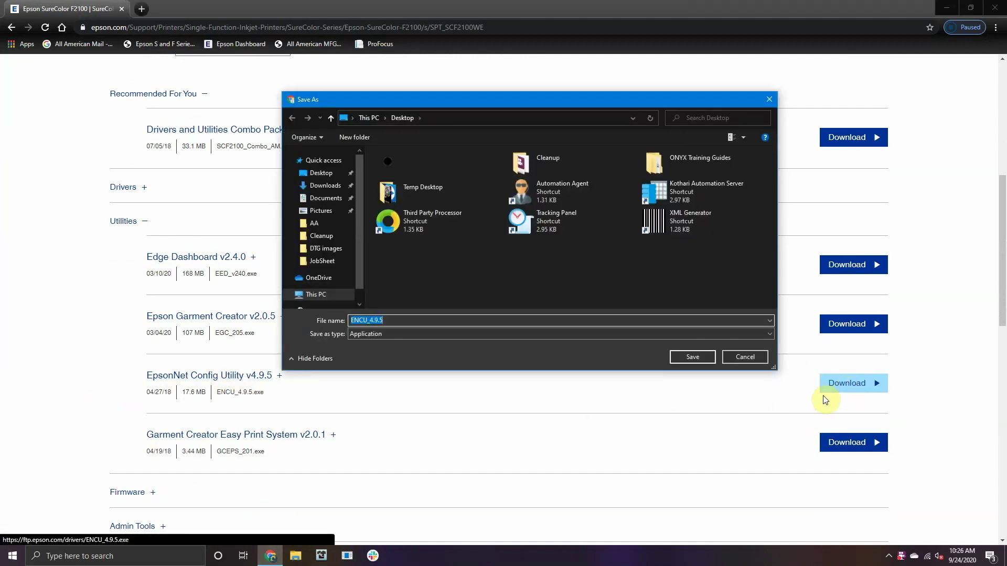
pyautogui.click(326, 185)
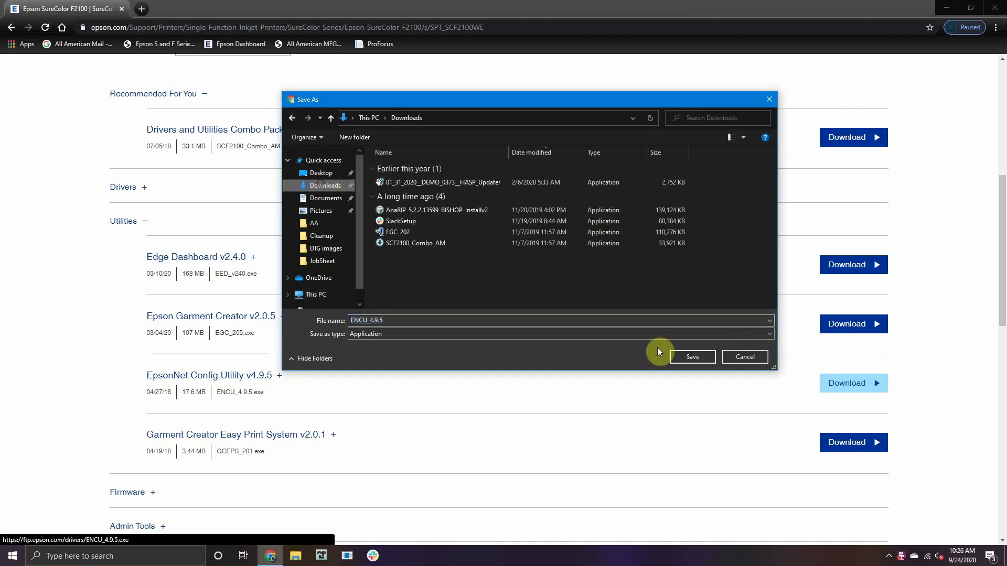
pyautogui.click(707, 356)
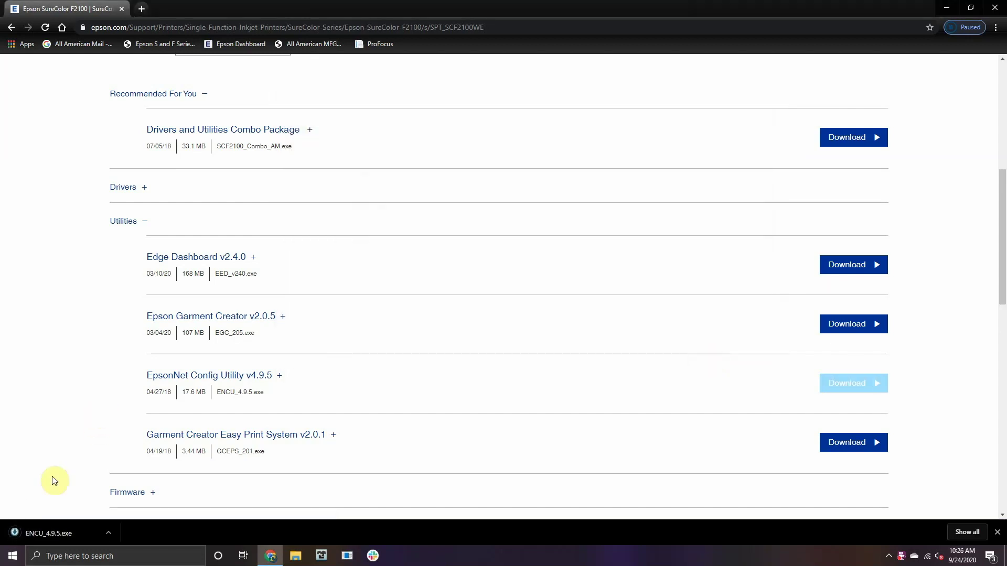
pyautogui.click(45, 534)
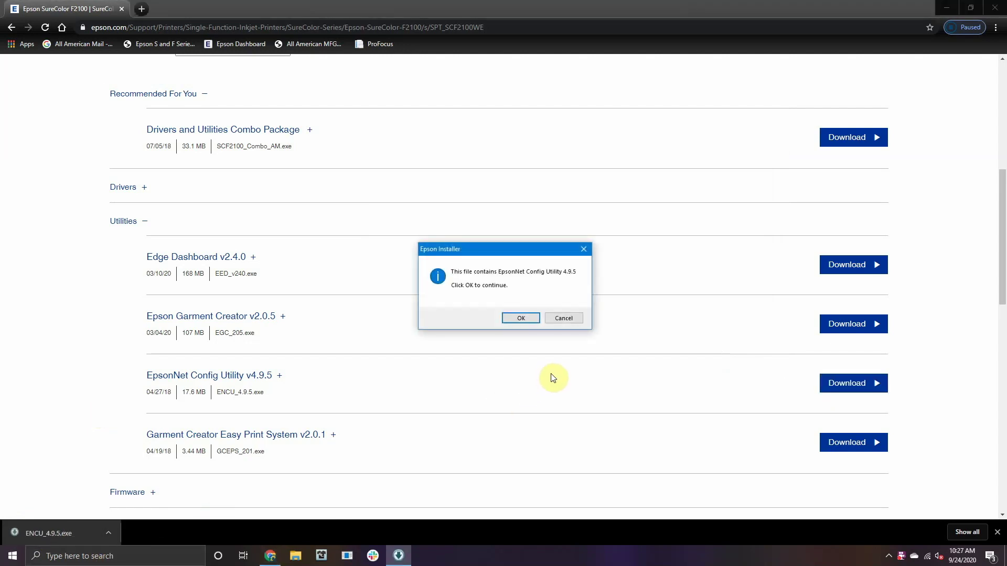
# Step: Update EpsonNet Config V4 from 4.9.4 to 4.9.5, accepting the license, and finish the wizard
pyautogui.click(520, 318)
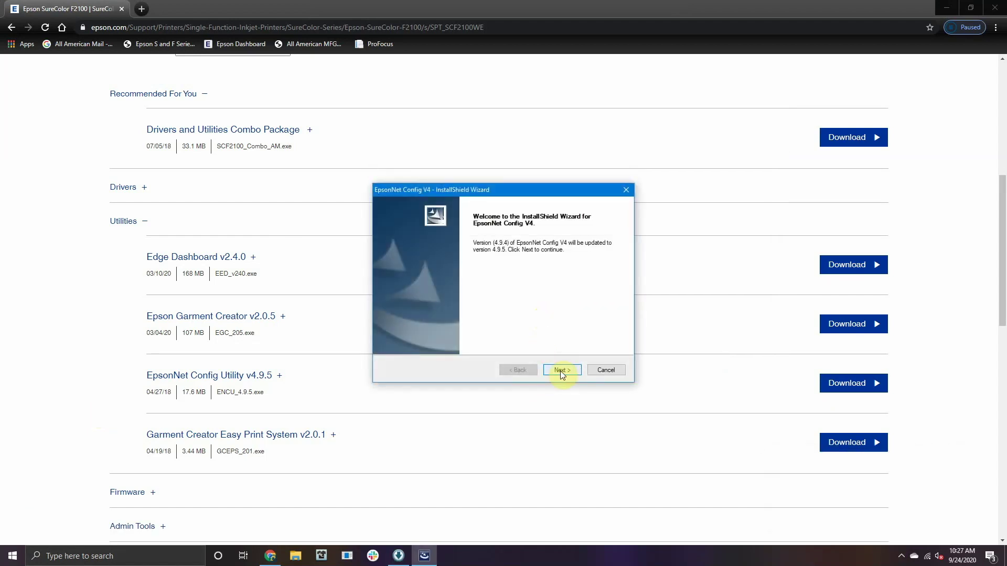
pyautogui.click(560, 370)
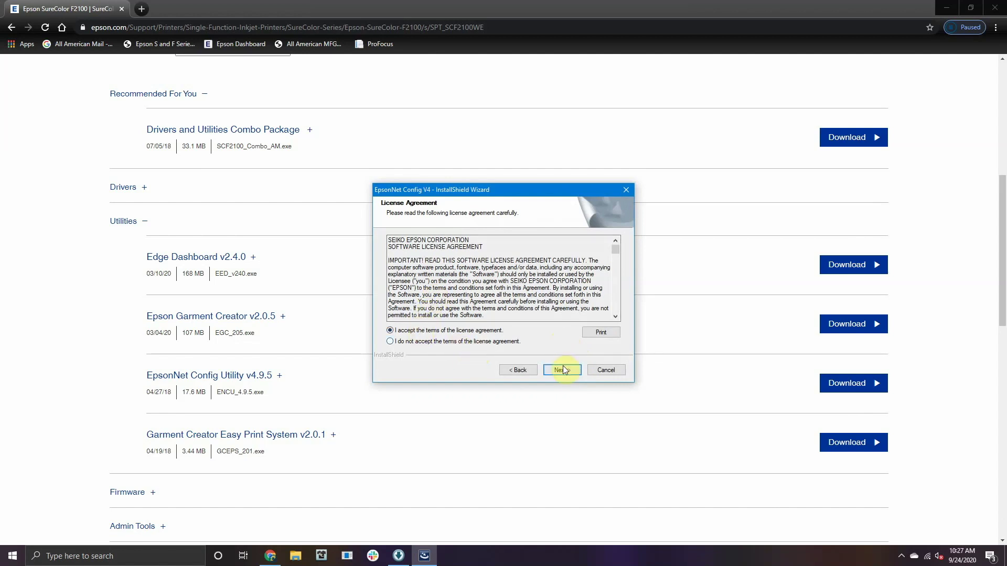
pyautogui.click(562, 370)
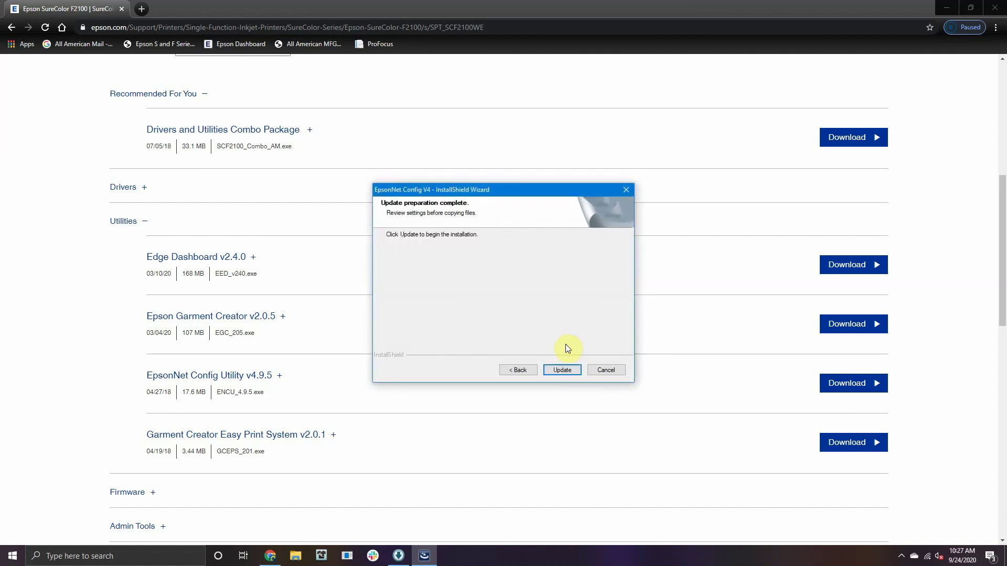
pyautogui.click(569, 372)
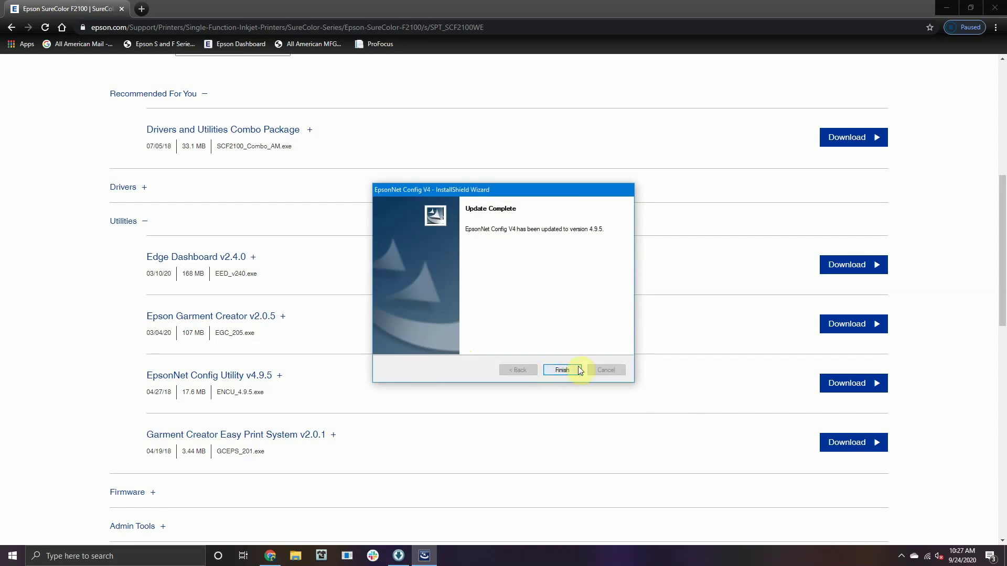
pyautogui.click(561, 370)
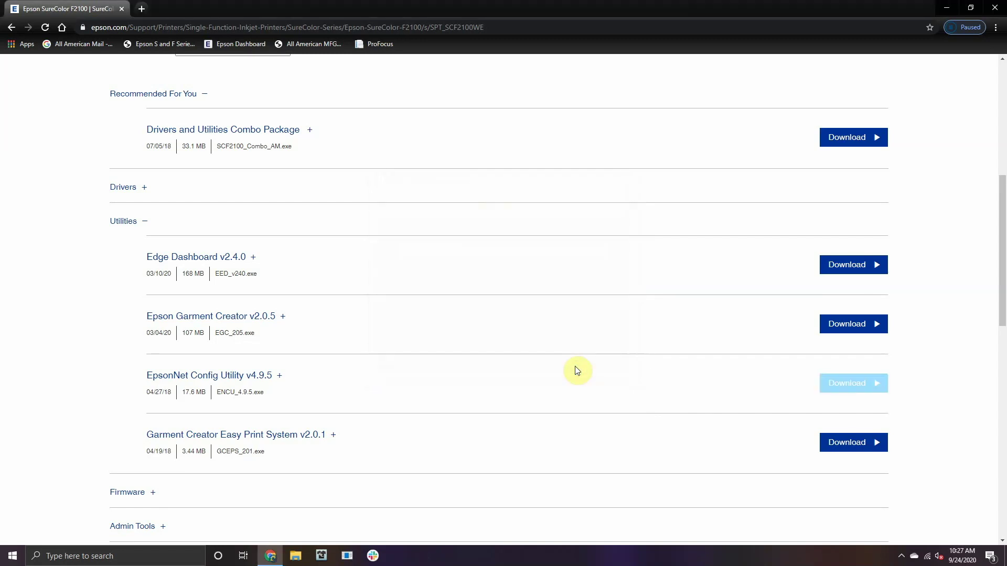
# Step: Minimize Chrome and launch EpsonNet Config from the Start menu's EpsonNet folder
pyautogui.click(935, 13)
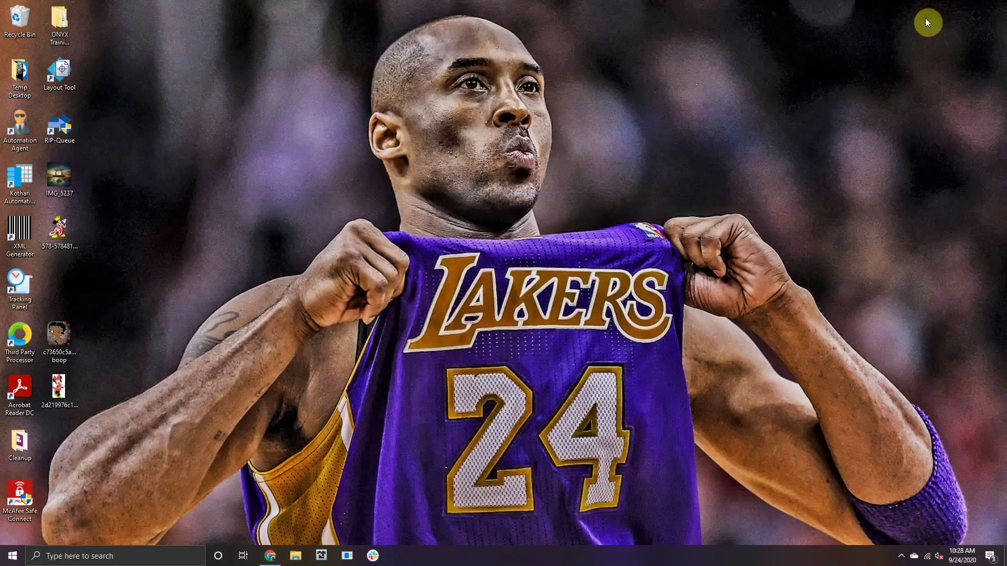
pyautogui.click(13, 556)
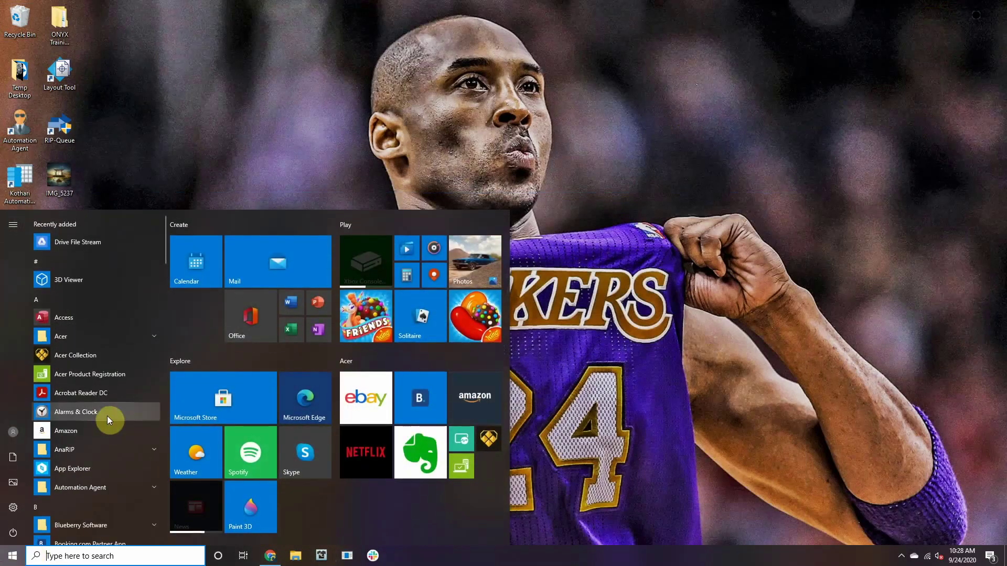
pyautogui.scroll(-3, 107, 416)
pyautogui.scroll(-5, 106, 416)
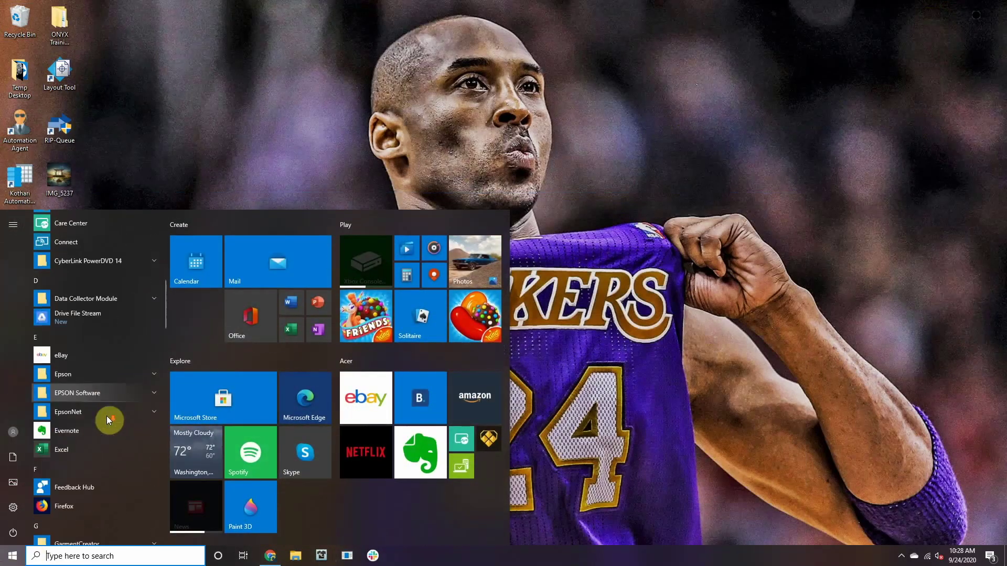
pyautogui.click(124, 412)
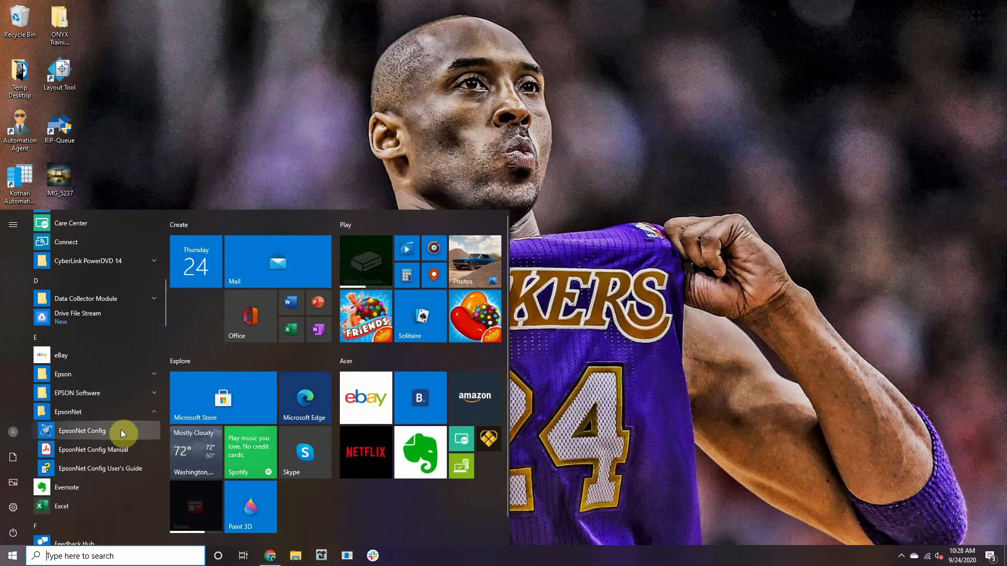
pyautogui.click(121, 433)
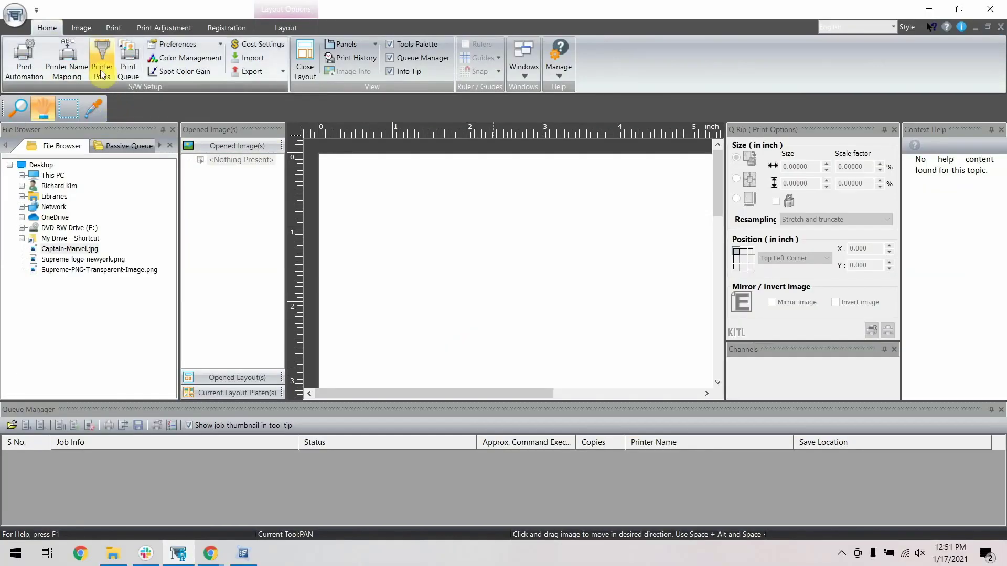
# Step: Add a TCP/IP port at 169.254.53.175, port 9100 with default timeouts, verify it, and finish
pyautogui.click(102, 66)
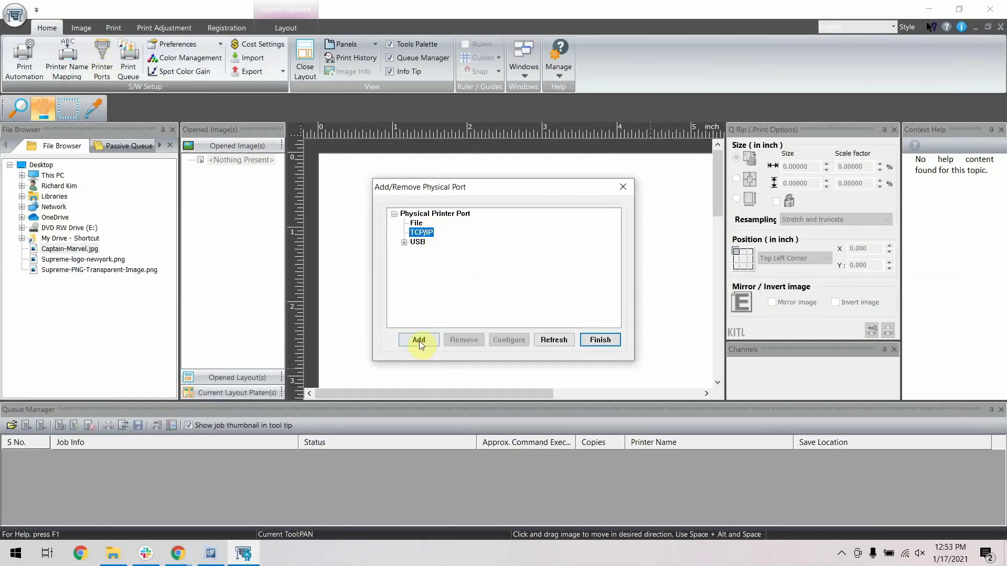
pyautogui.click(419, 341)
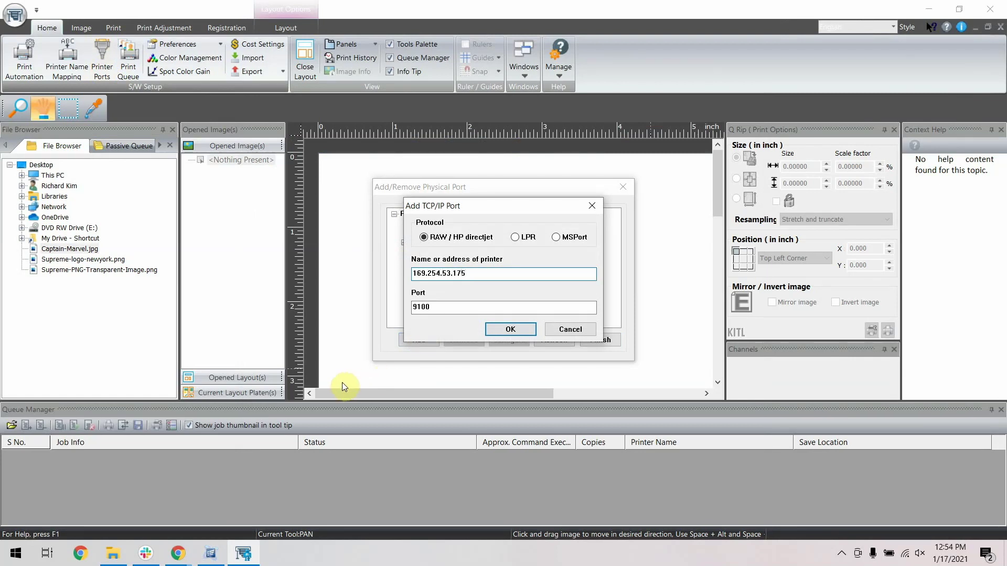
pyautogui.click(519, 329)
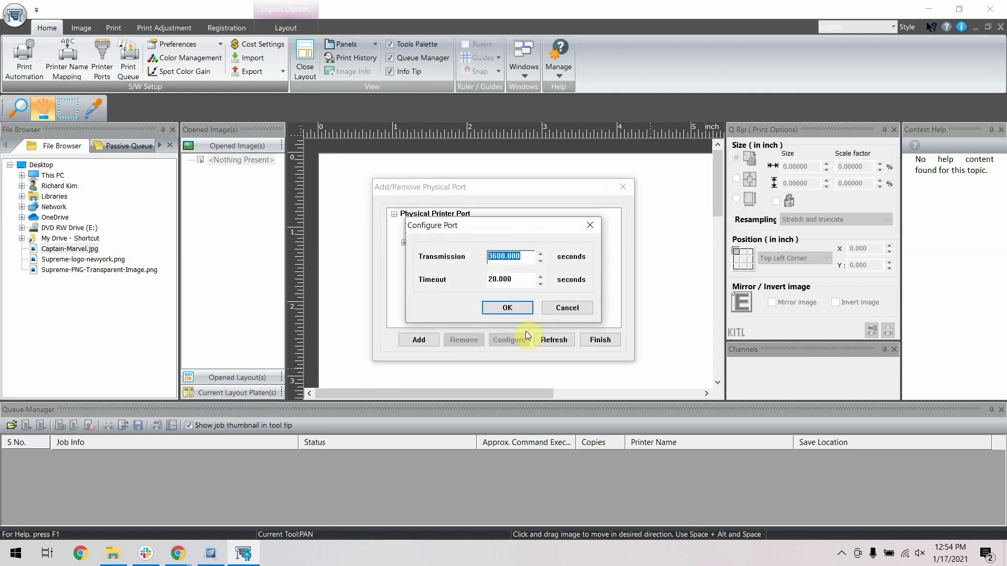
pyautogui.click(507, 308)
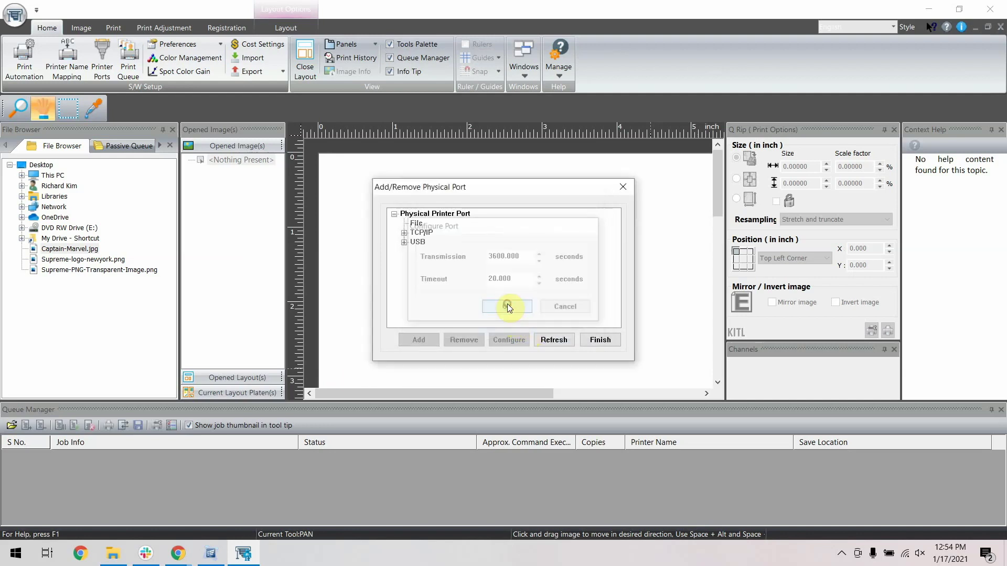
pyautogui.click(403, 232)
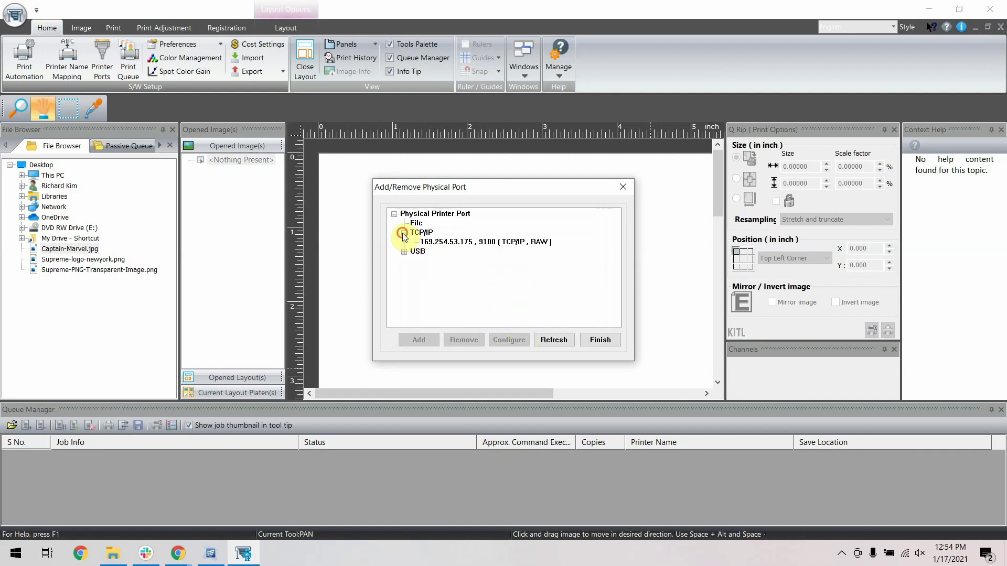
pyautogui.click(403, 233)
pyautogui.click(598, 340)
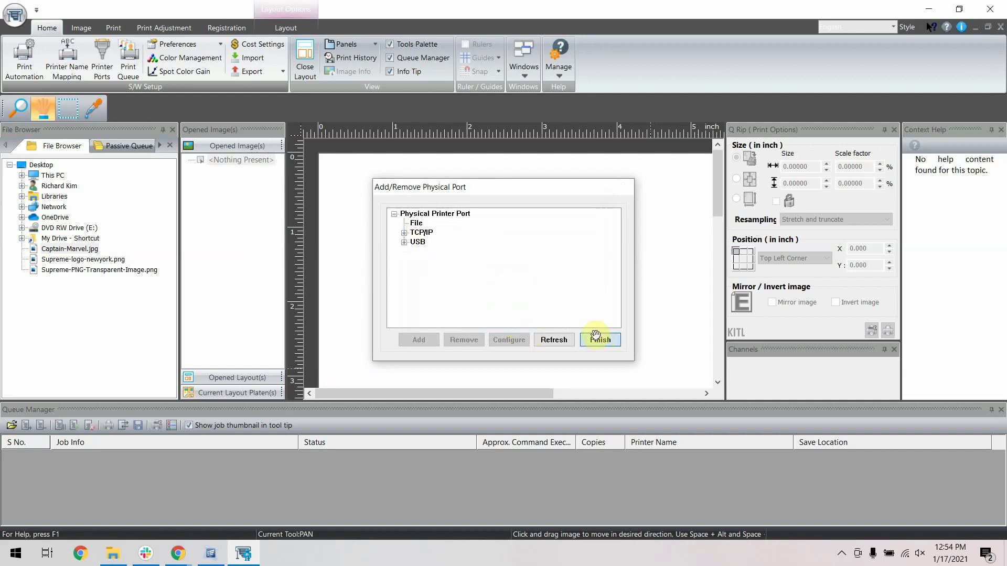
# Step: Map printer name 'Epson F2100' to port 169.254.53.175 using the Epson SureColor F3000 model
pyautogui.click(87, 72)
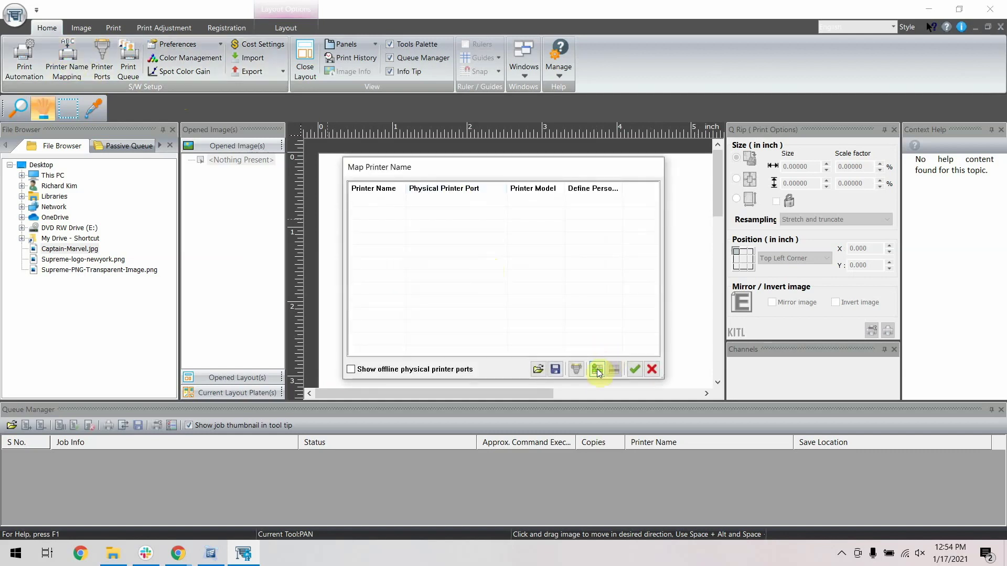
pyautogui.click(598, 370)
pyautogui.click(458, 202)
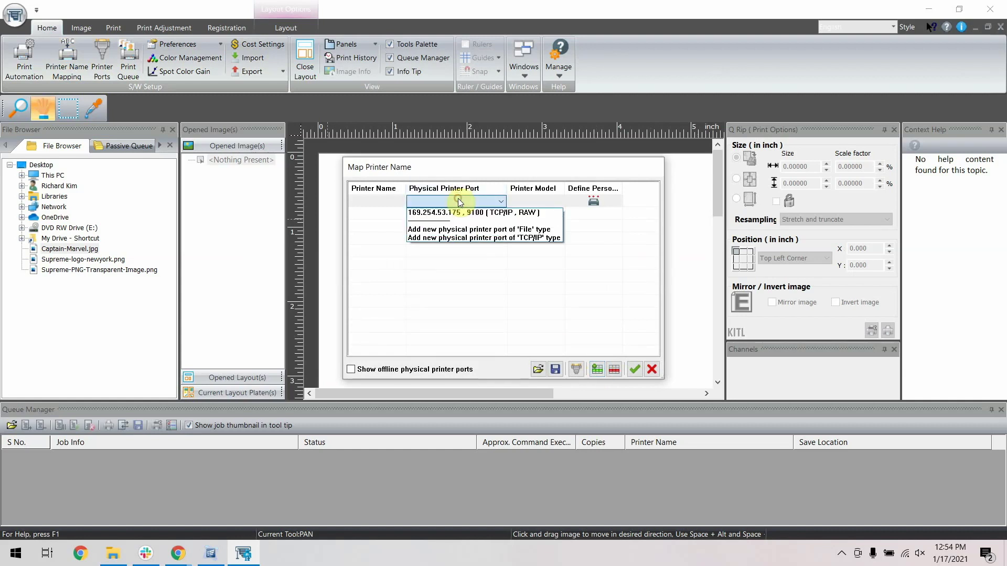
pyautogui.click(464, 213)
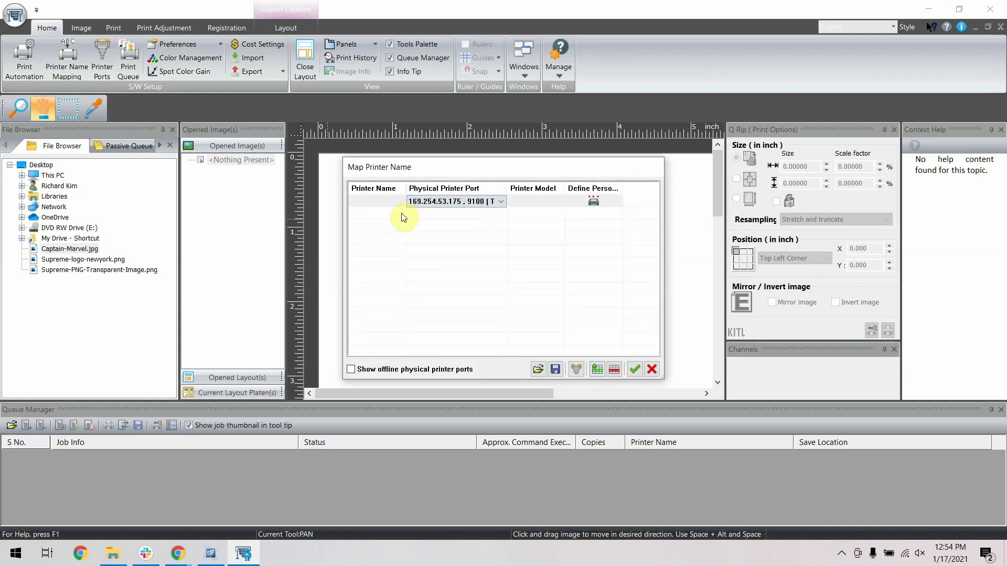
pyautogui.click(382, 207)
pyautogui.click(378, 199)
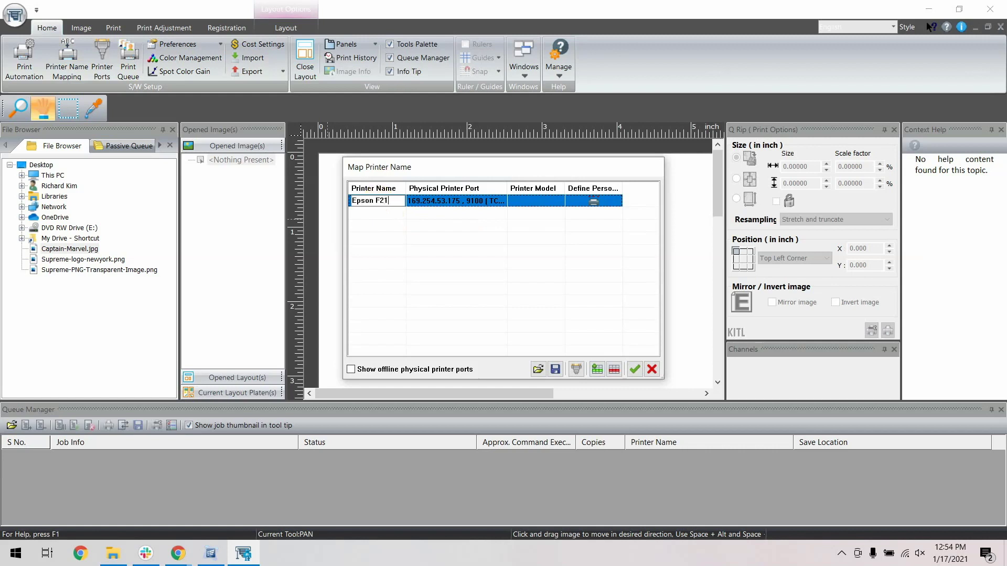
pyautogui.click(534, 206)
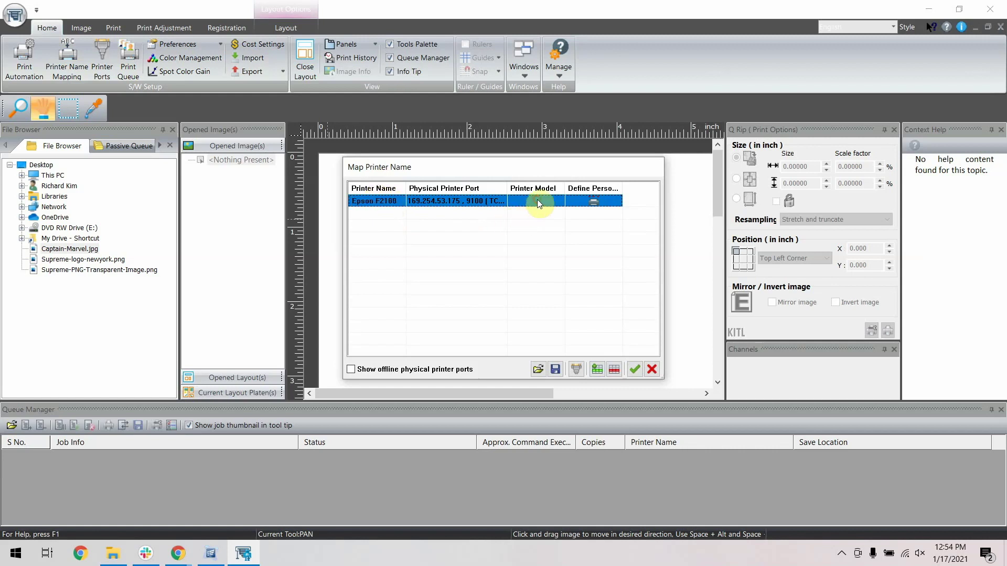
pyautogui.click(538, 204)
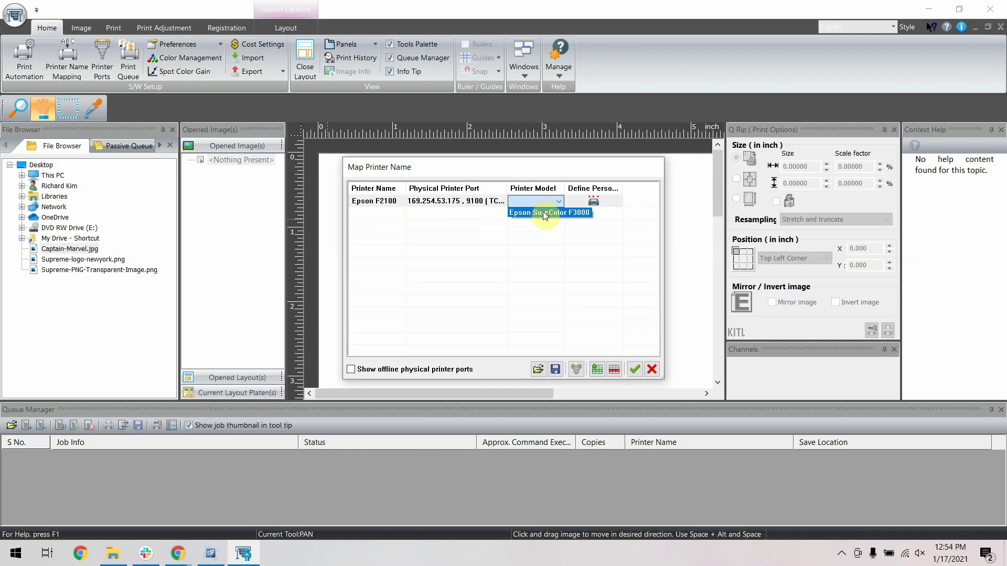
pyautogui.click(546, 213)
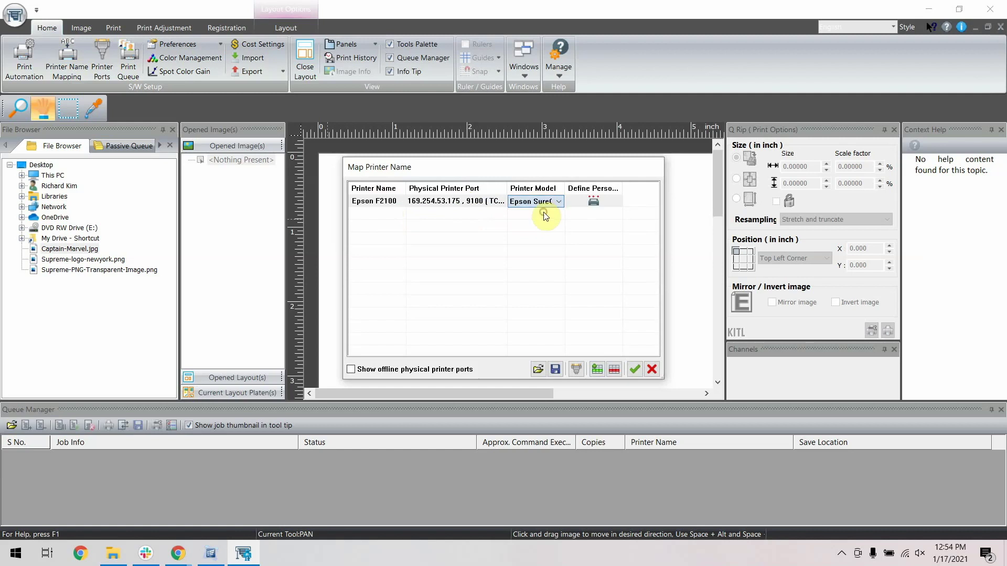
pyautogui.click(635, 369)
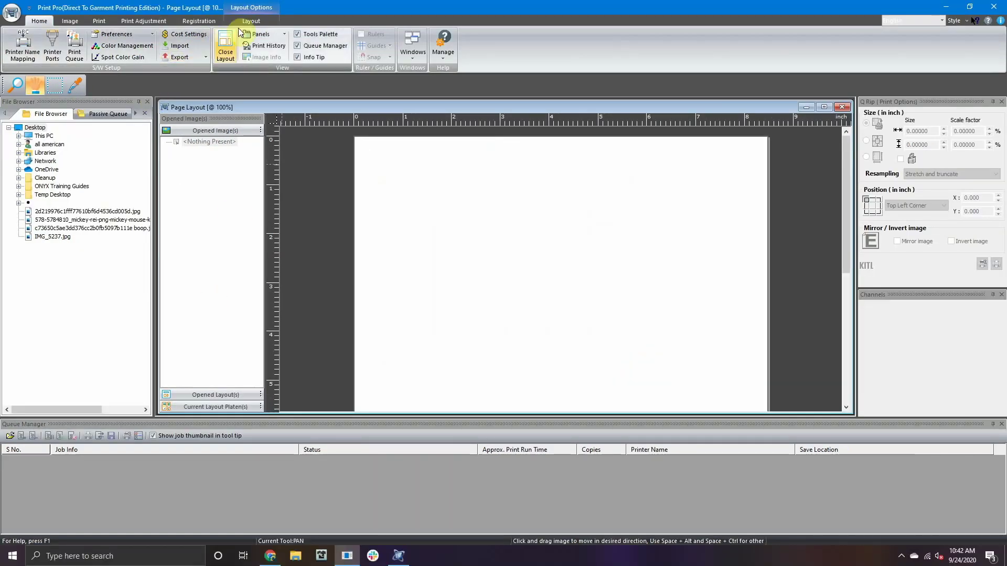
# Step: Create a new F2100 Production > Black Media Production layout
pyautogui.click(251, 21)
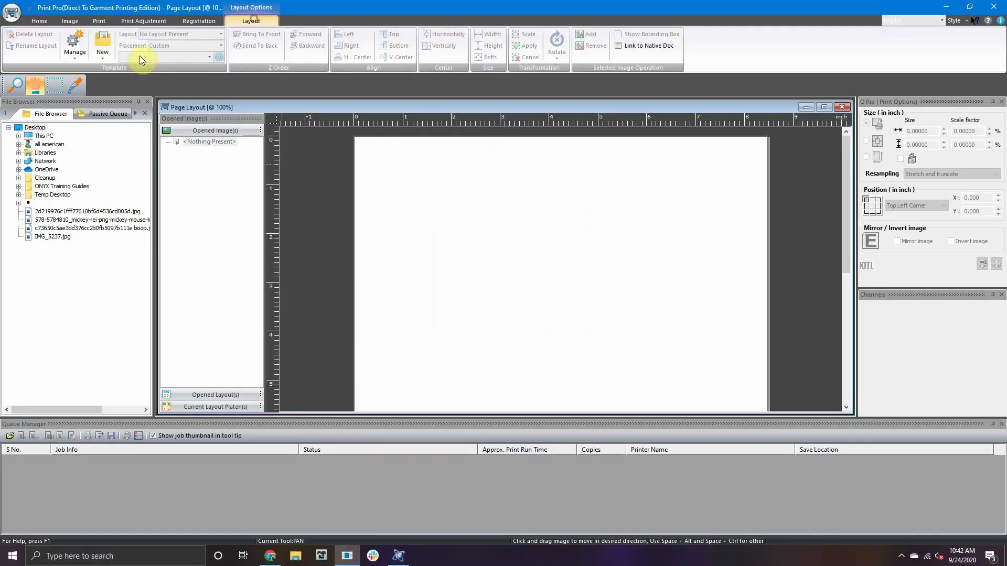
pyautogui.click(102, 48)
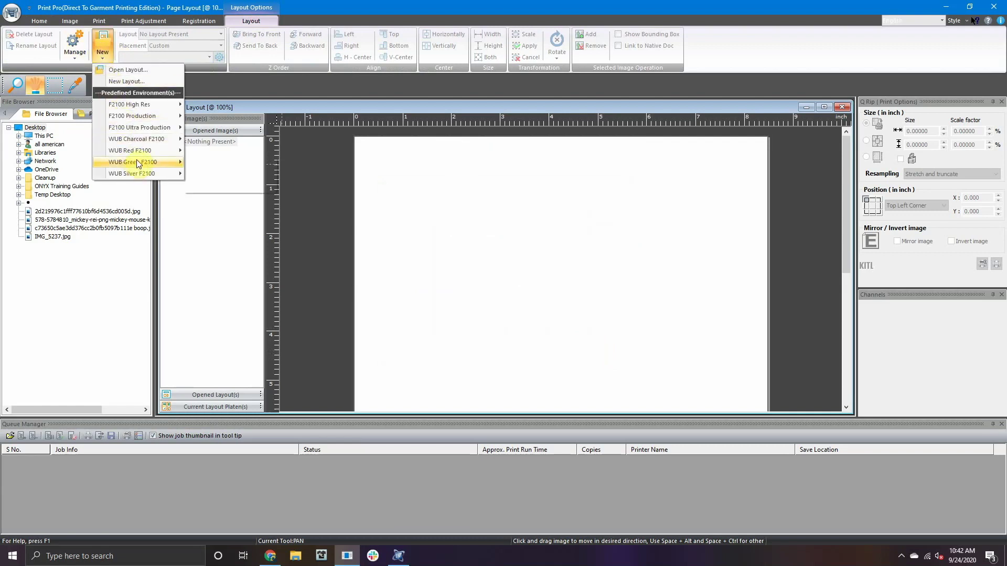
pyautogui.moveTo(154, 115)
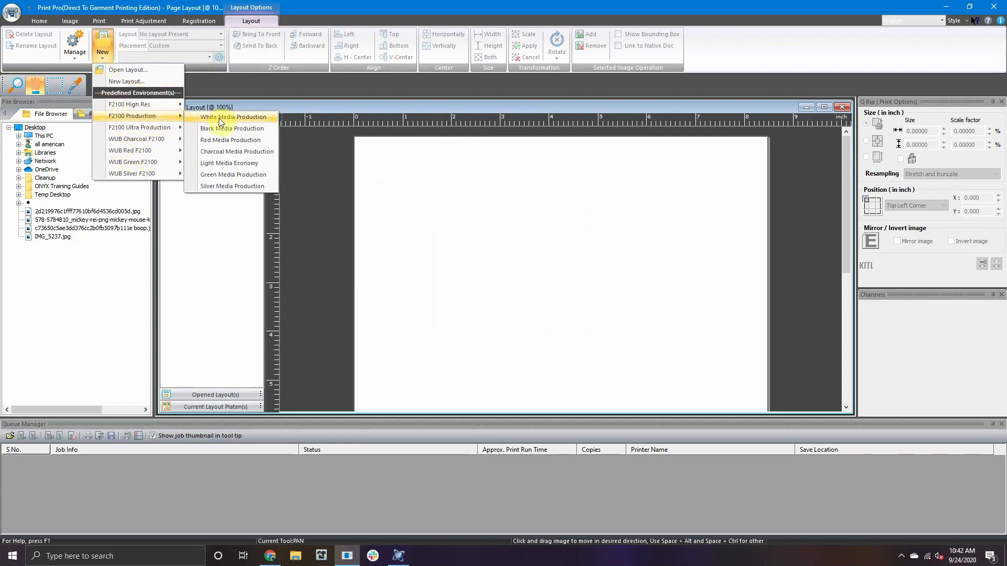
pyautogui.click(256, 129)
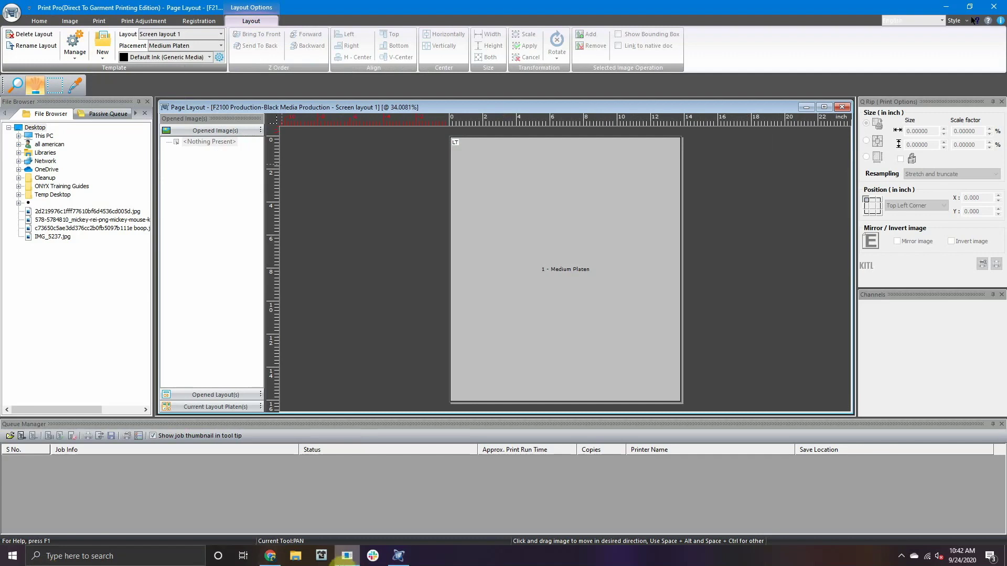
# Step: Drag the boop image from File Explorer into the layout
pyautogui.click(296, 556)
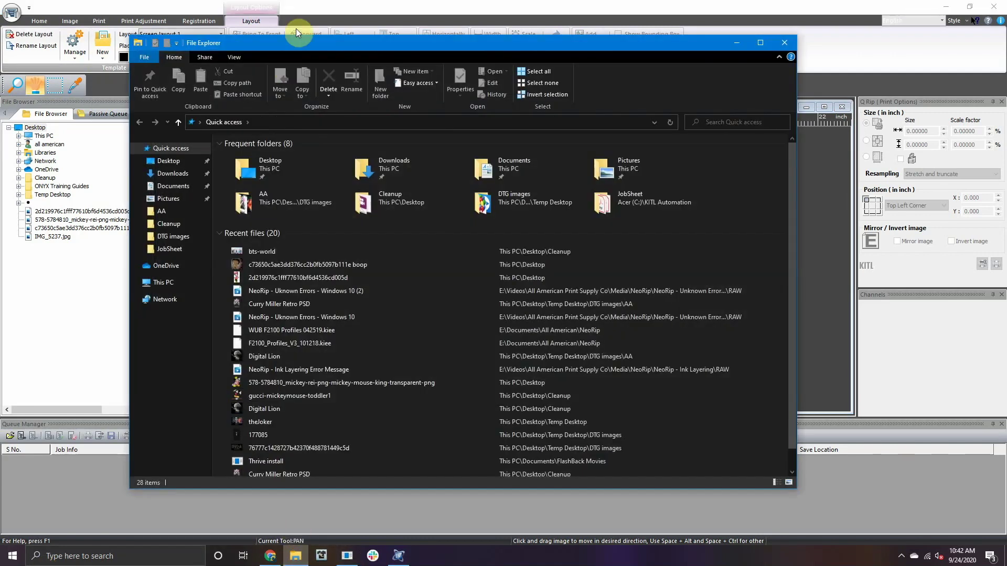
pyautogui.click(253, 265)
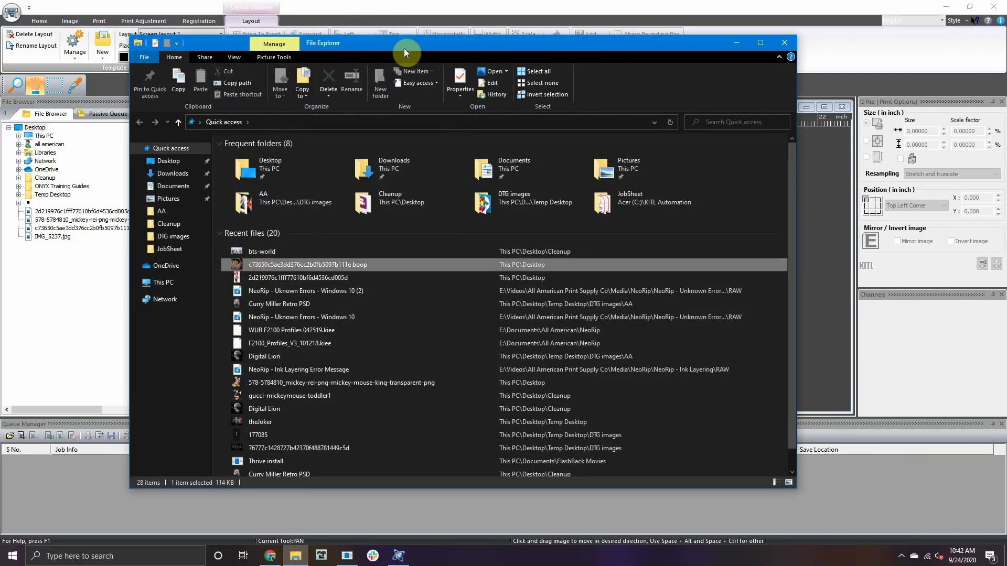
pyautogui.moveTo(404, 48); pyautogui.dragTo(327, 128)
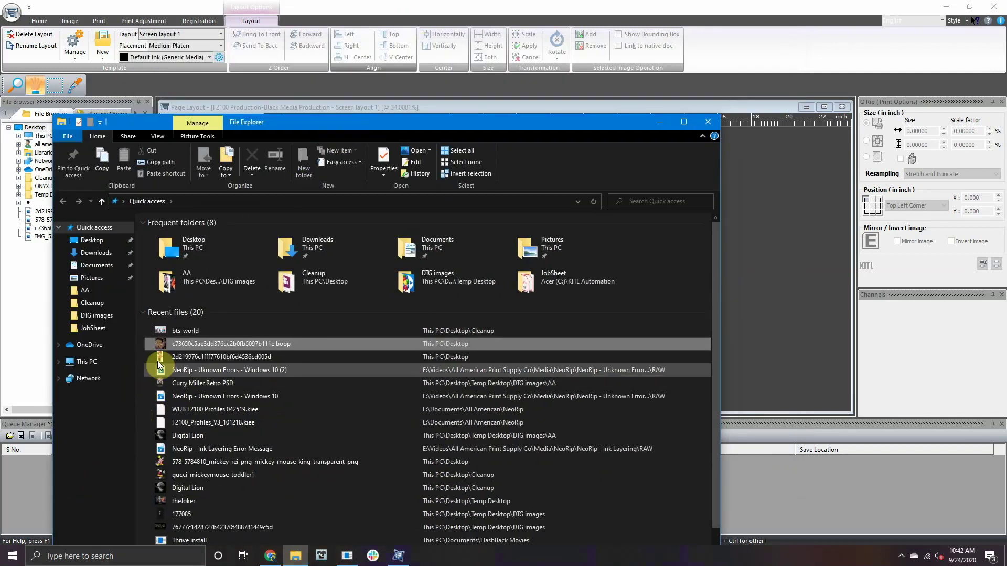
pyautogui.moveTo(163, 344); pyautogui.dragTo(799, 247)
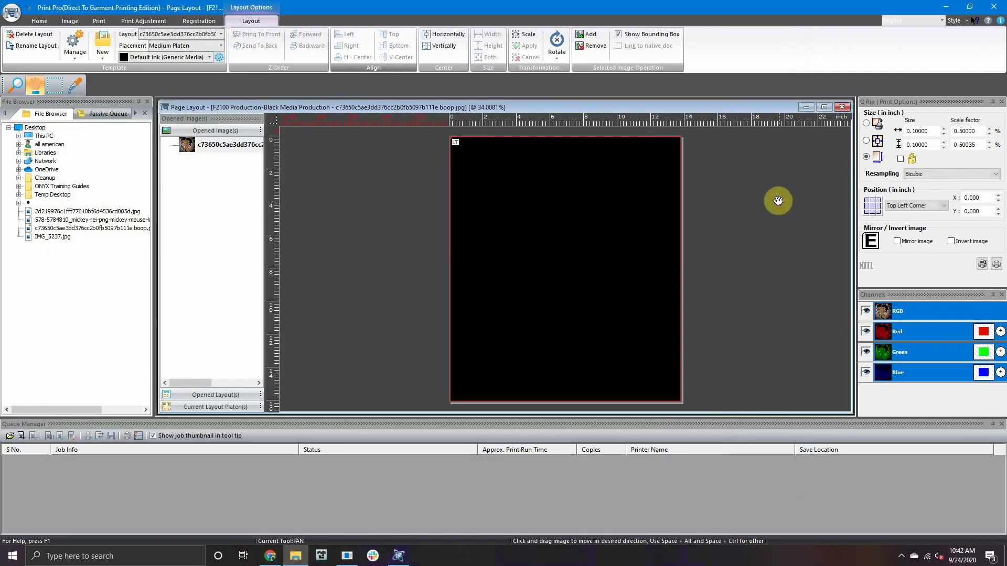
# Step: Position the boop image Top Center and set its width to 14 inches
pyautogui.click(872, 200)
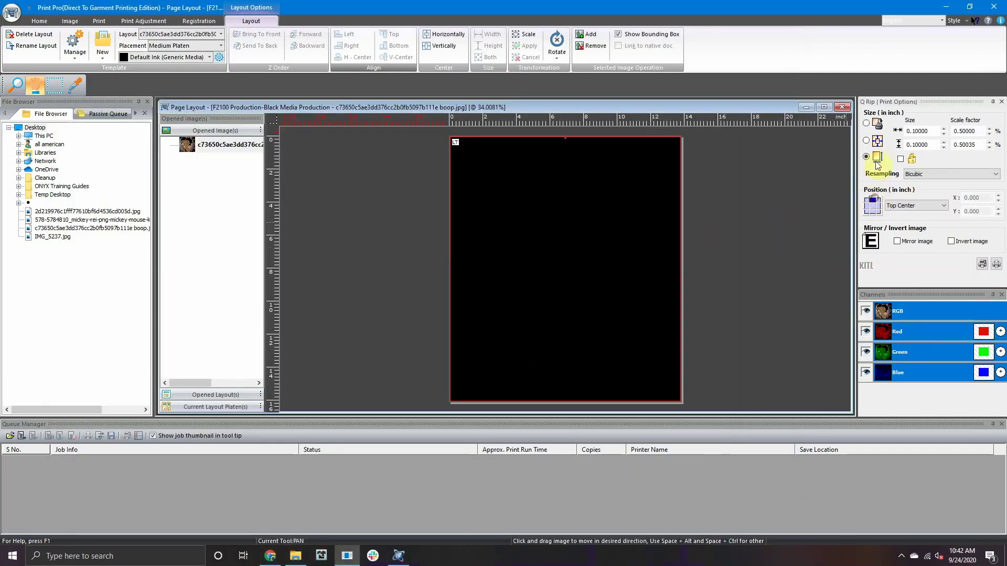
pyautogui.click(900, 161)
pyautogui.write('14')
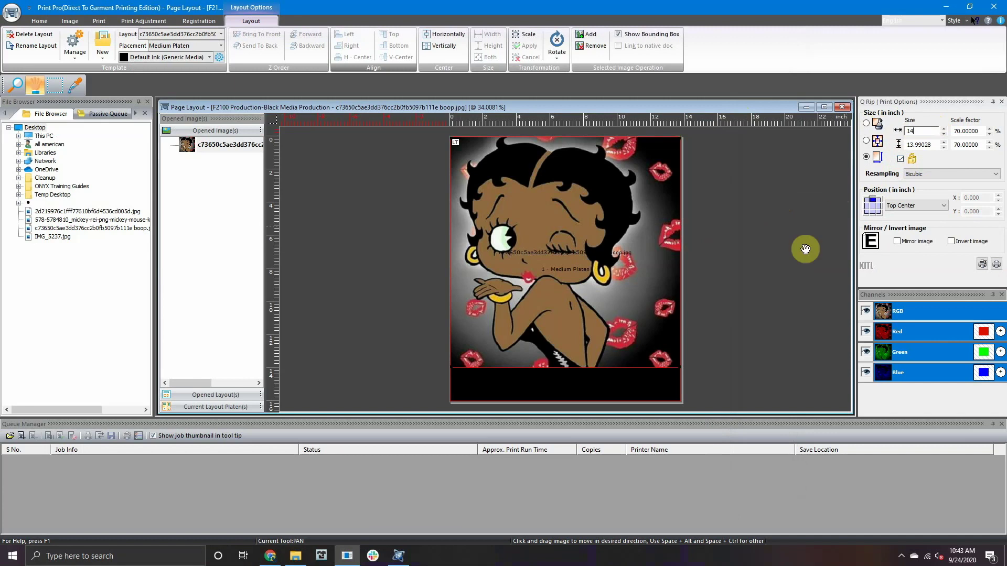
pyautogui.rightClick(707, 247)
pyautogui.click(708, 271)
# Step: Print the boop layout to the F2100 printer with 1 copy
pyautogui.click(996, 264)
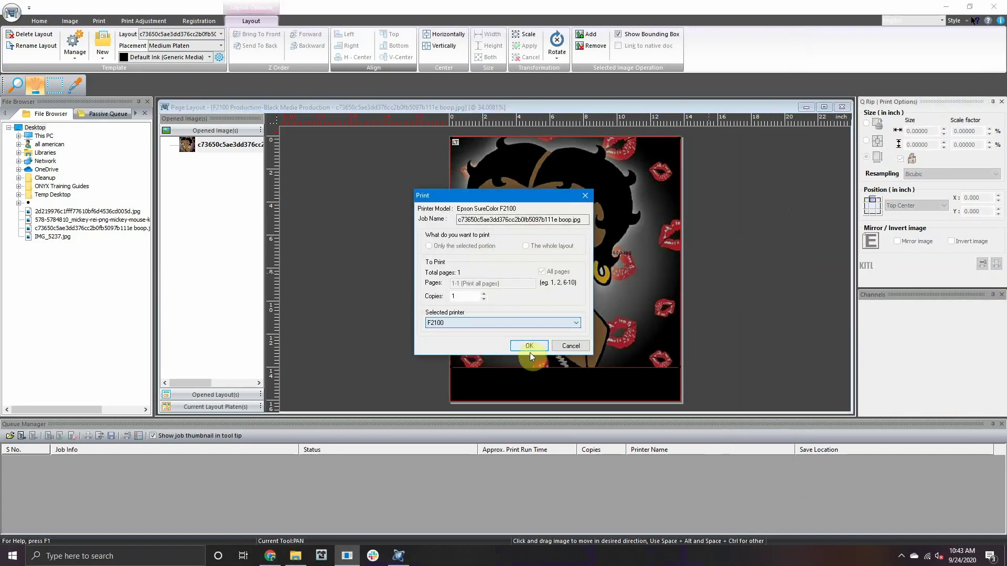
pyautogui.click(530, 346)
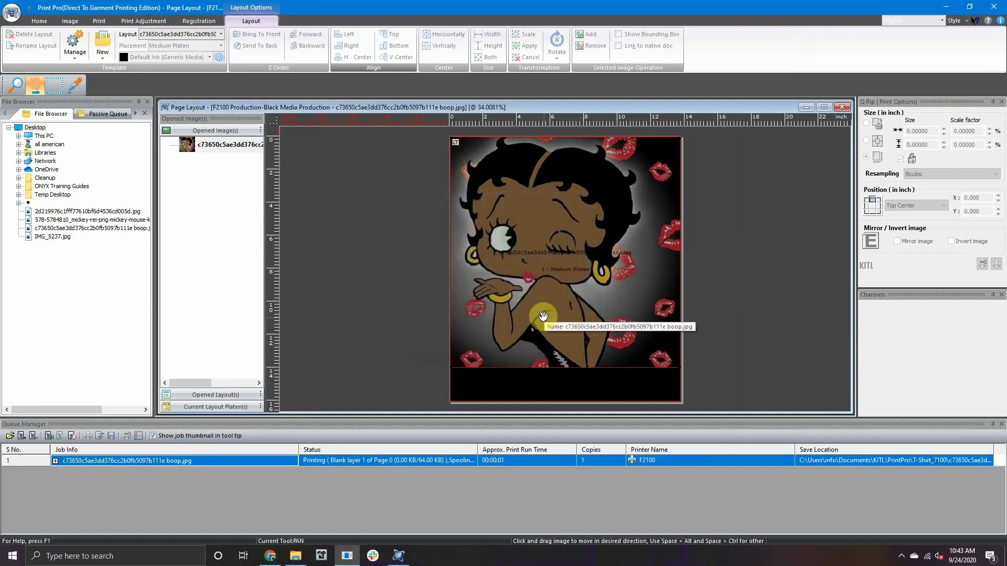